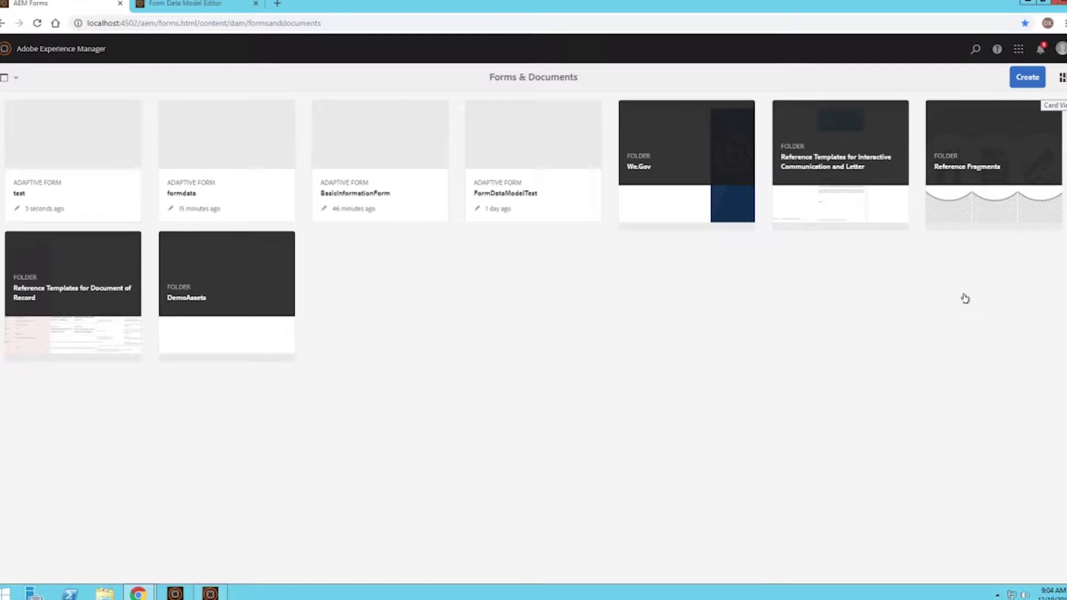
Step: Start a new Blank-template adaptive form with the title YouTubeForm (name youtubeform)
left_click(1020, 81)
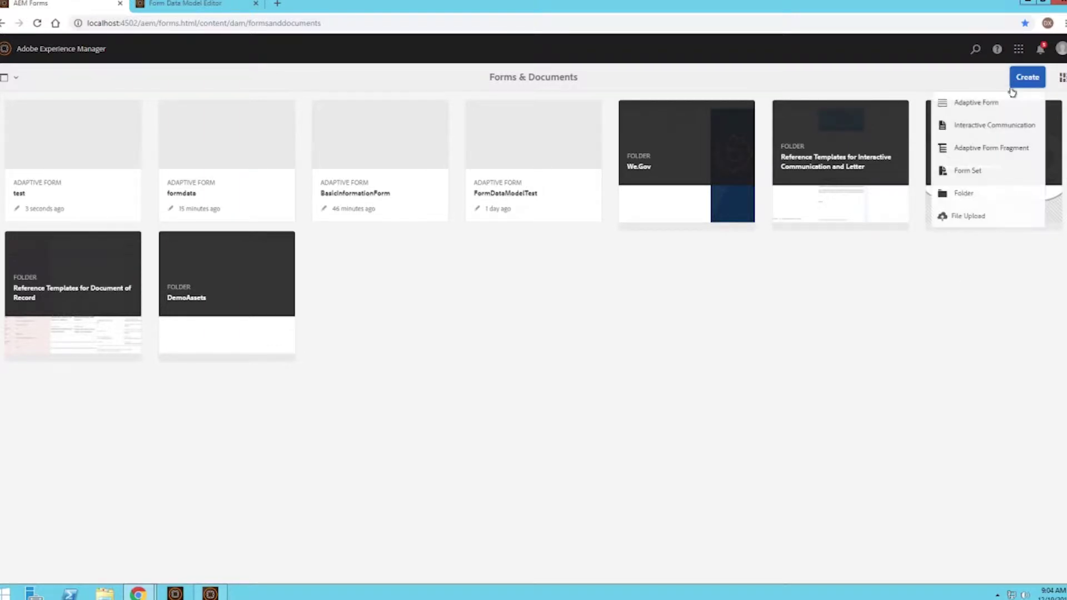
left_click(1008, 102)
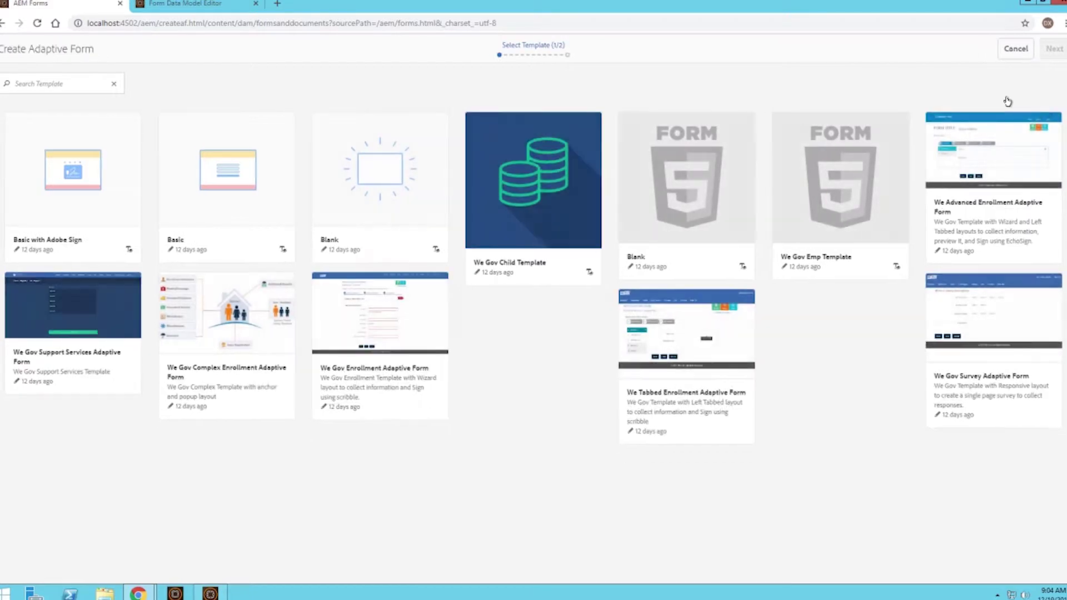
left_click(377, 168)
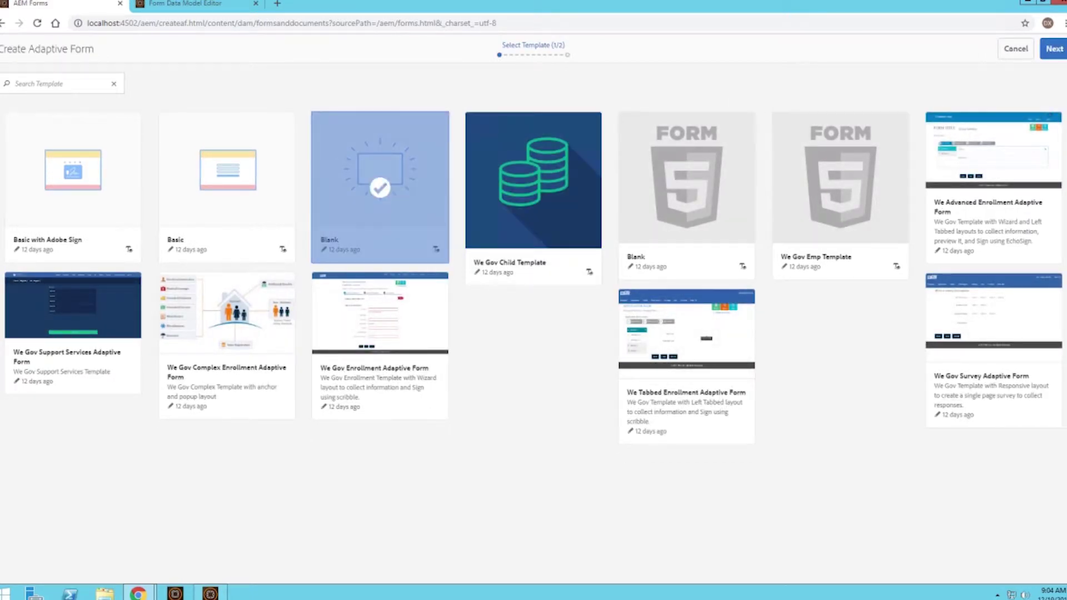
left_click(1055, 49)
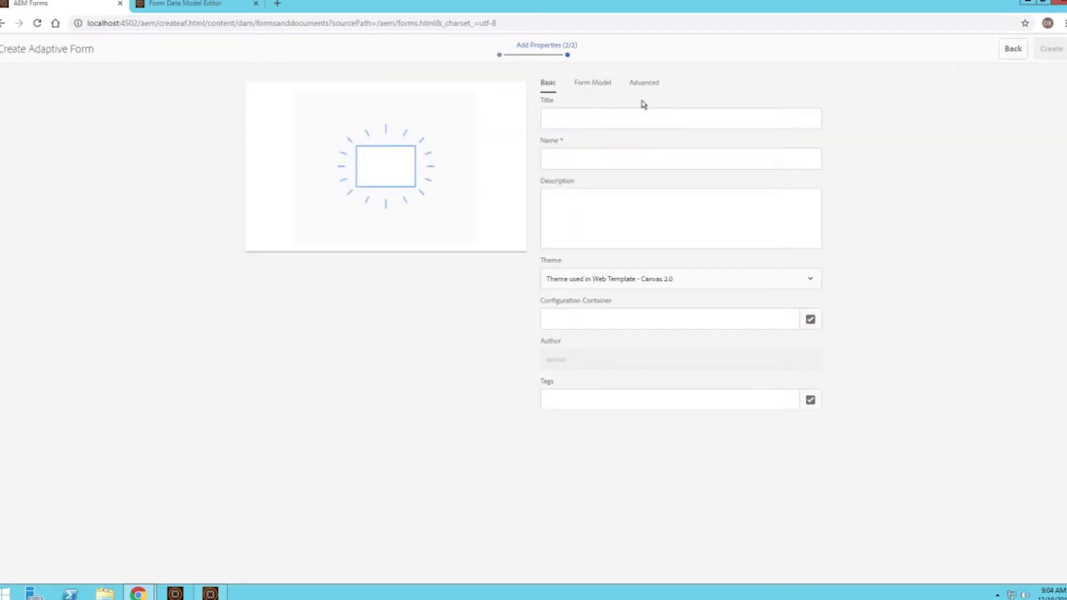
left_click(625, 115)
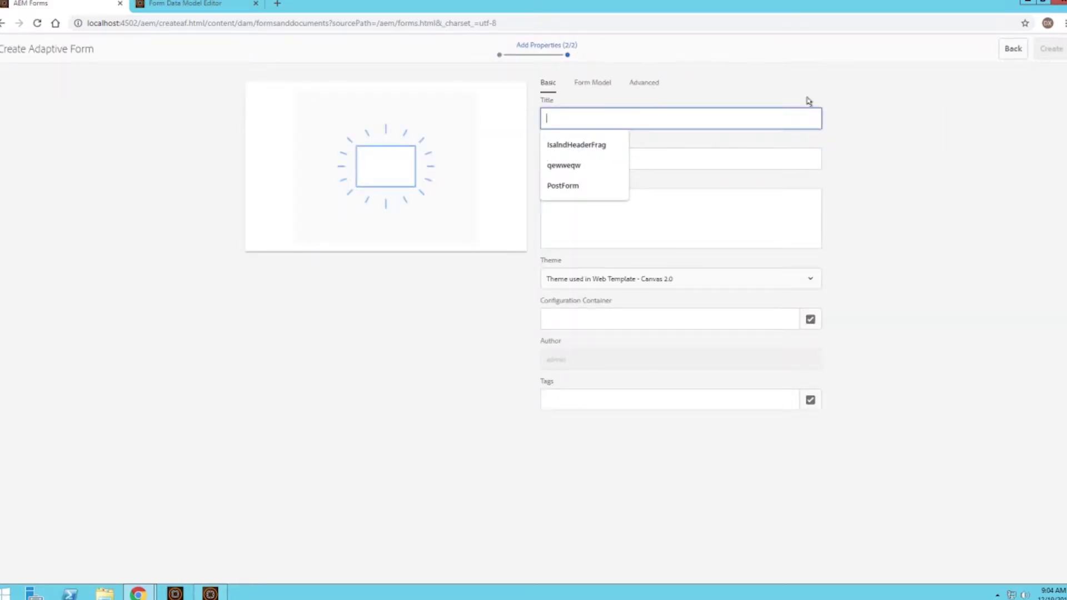
type("YouTubeF")
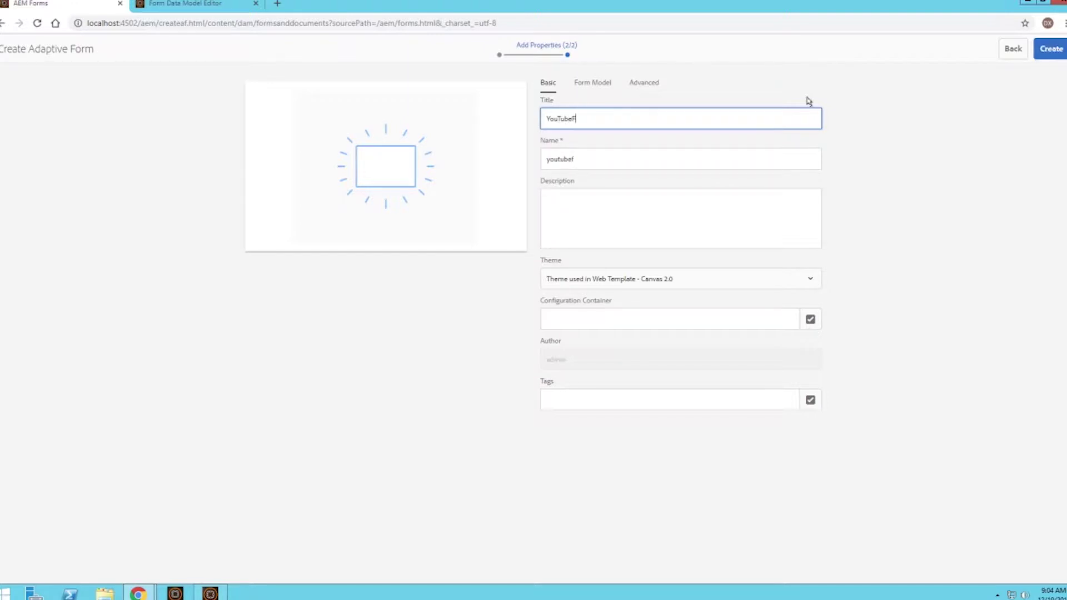
type("orm")
left_click(877, 208)
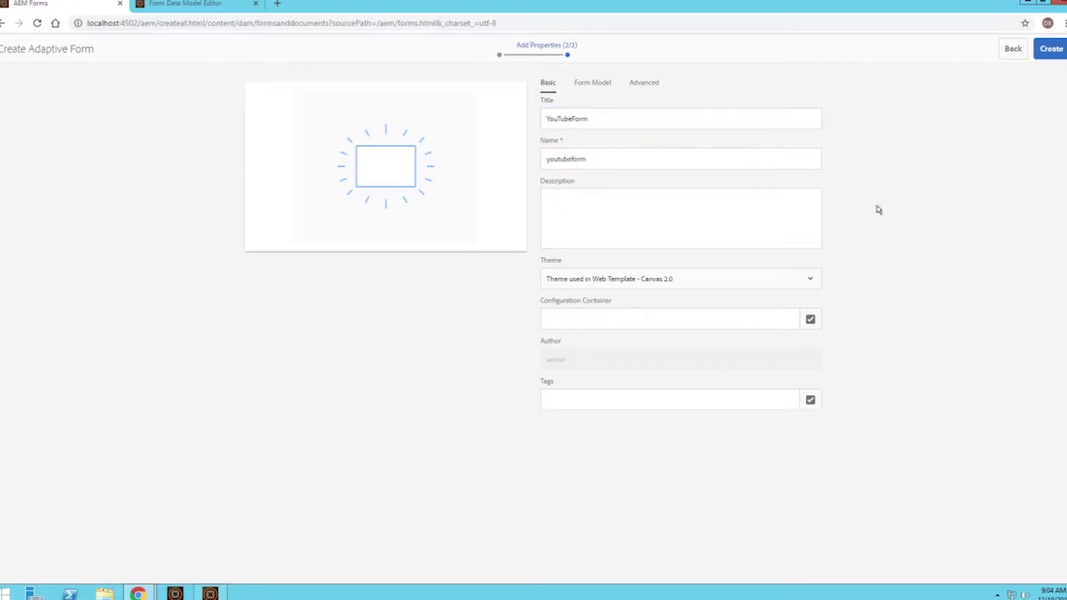
Step: Set the form model source to Form Data Model YouTubeModel and create the form
left_click(591, 83)
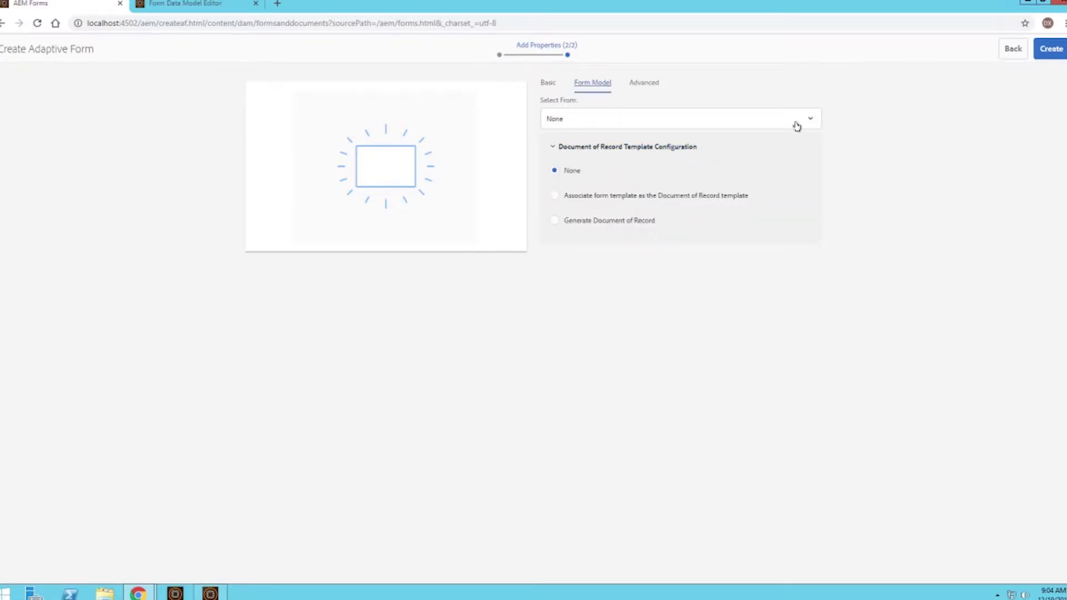
left_click(580, 118)
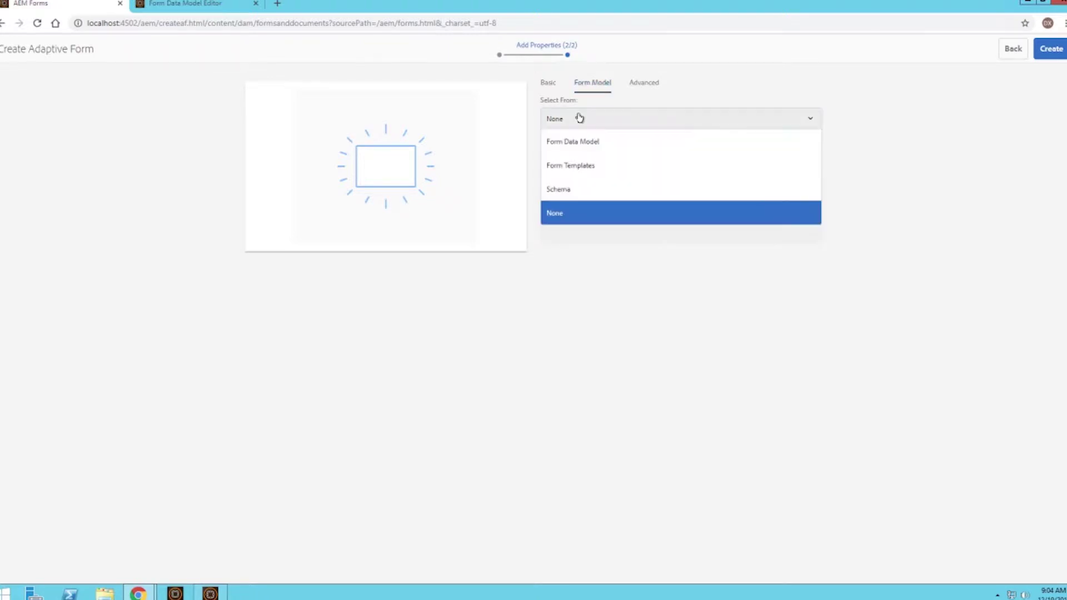
left_click(603, 147)
left_click(572, 148)
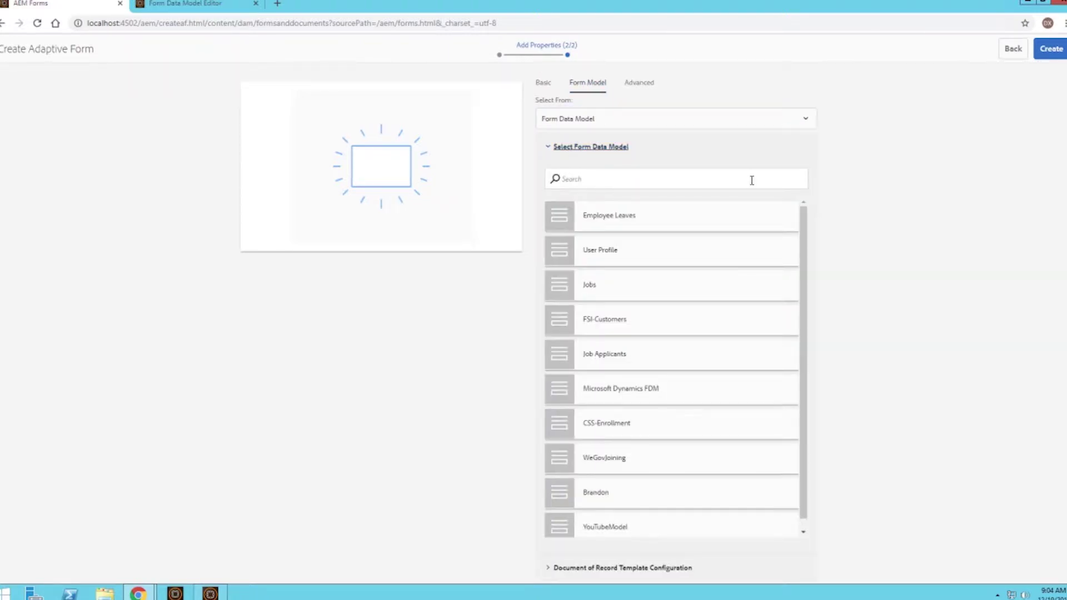
scroll(872, 198, "down", 1)
scroll(780, 295, "down", 1)
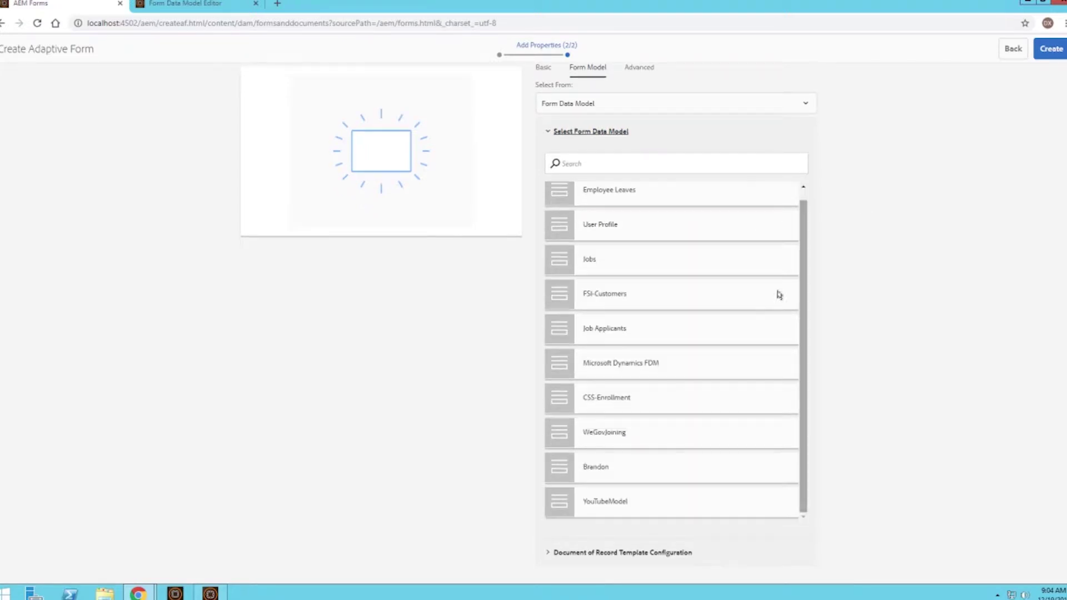
left_click(584, 508)
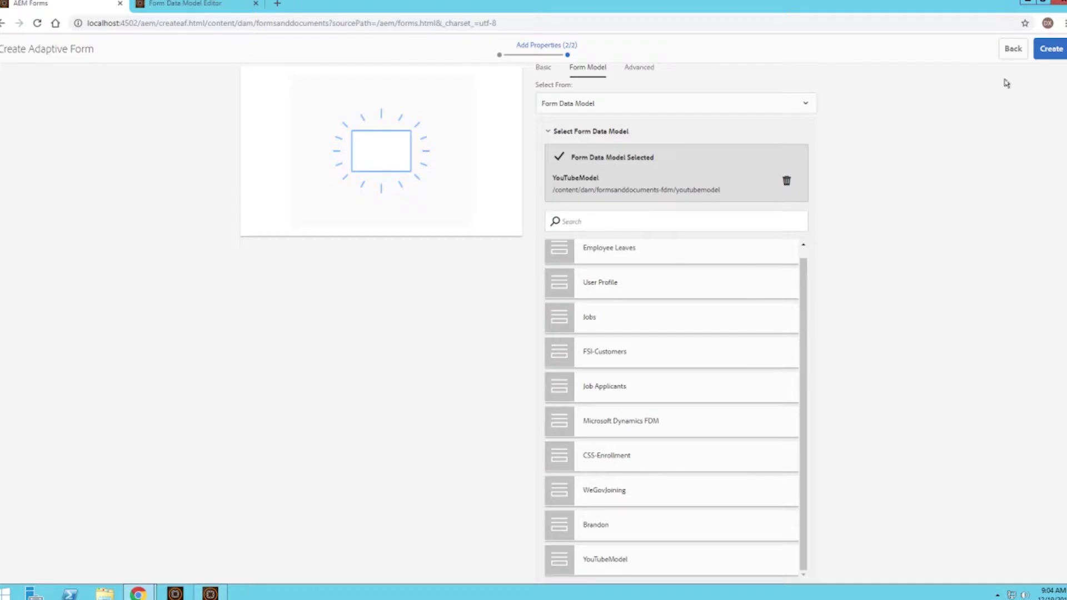
left_click(1059, 50)
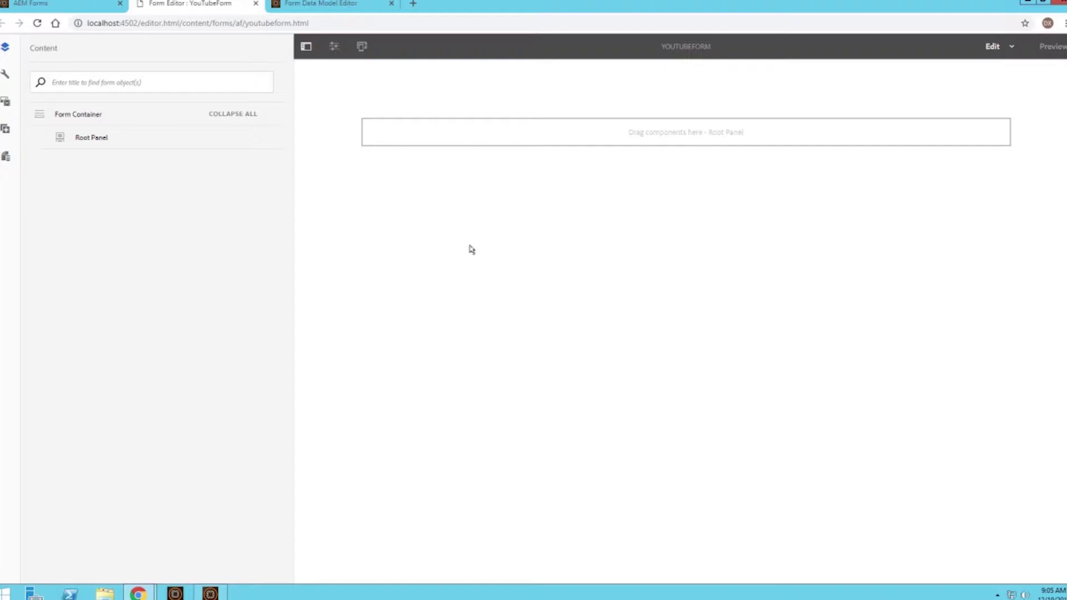
Step: Drag the PROFILE fields from the You Tube Model data source tree into the Root Panel
left_click(7, 160)
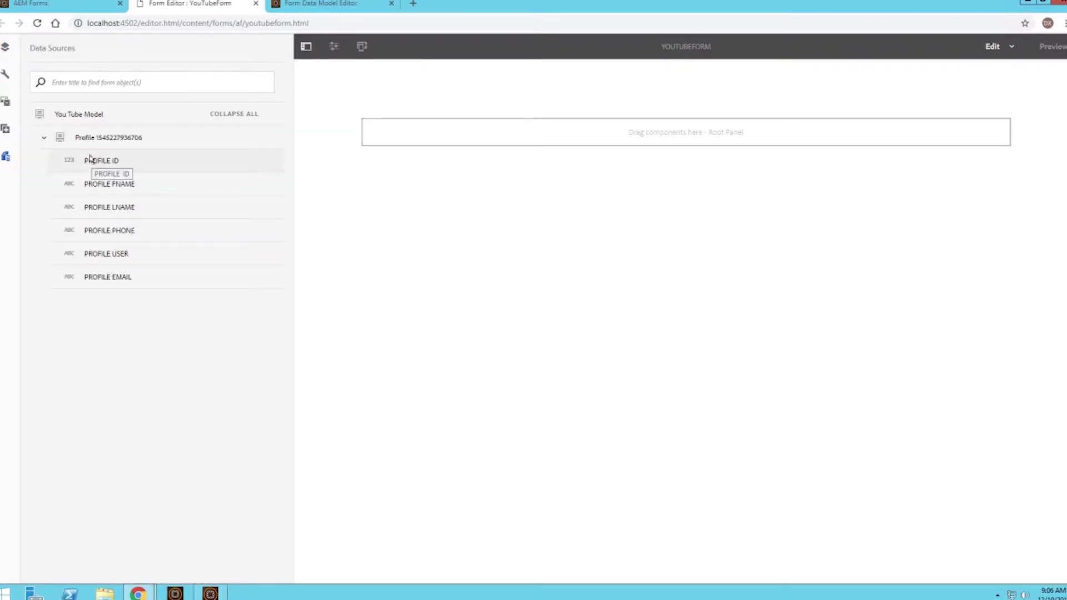
left_click_drag(86, 191, 626, 131)
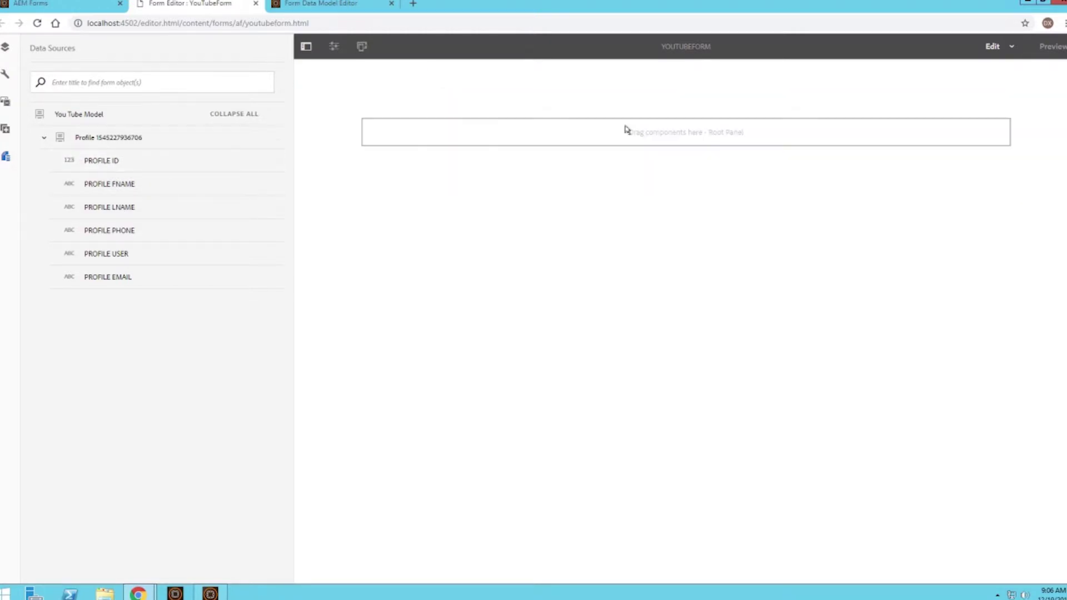
left_click_drag(117, 186, 642, 332)
left_click_drag(114, 286, 607, 392)
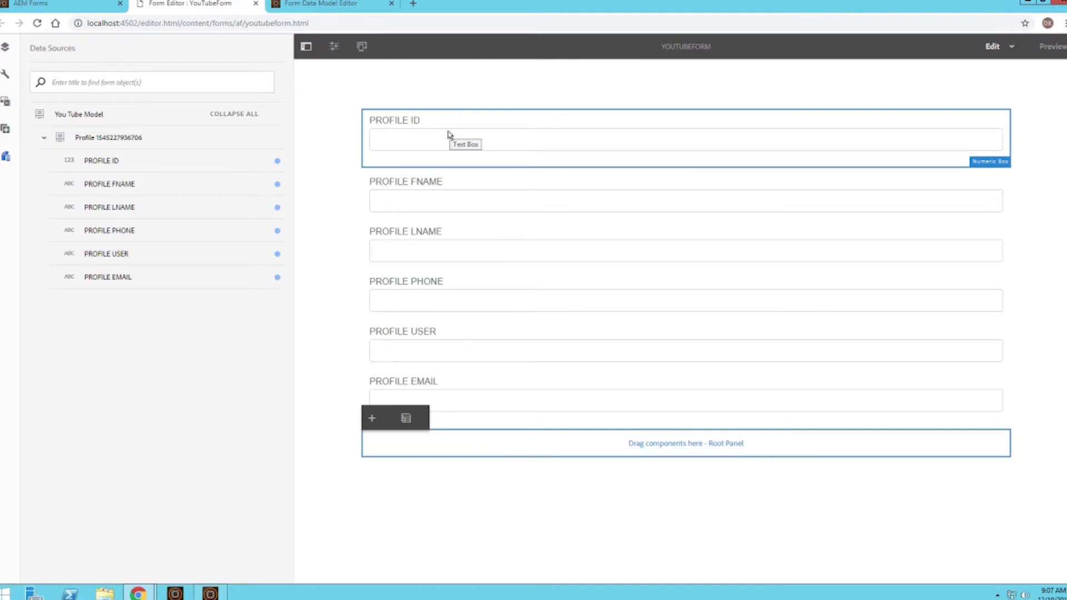
Step: Select the PROFILE ID field, open its rules, and start a new rule
left_click(428, 142)
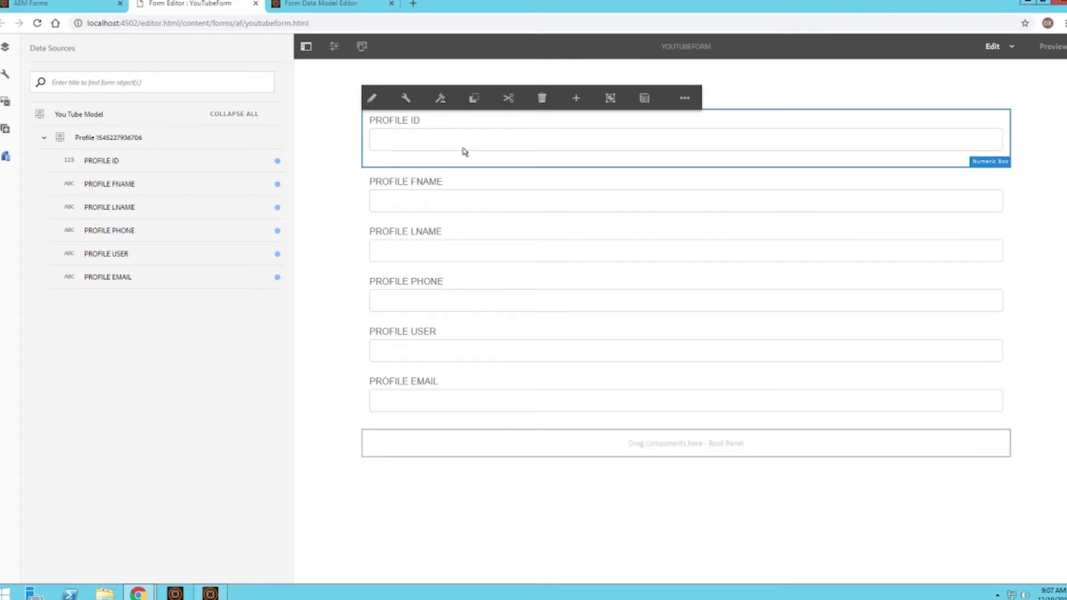
left_click(440, 103)
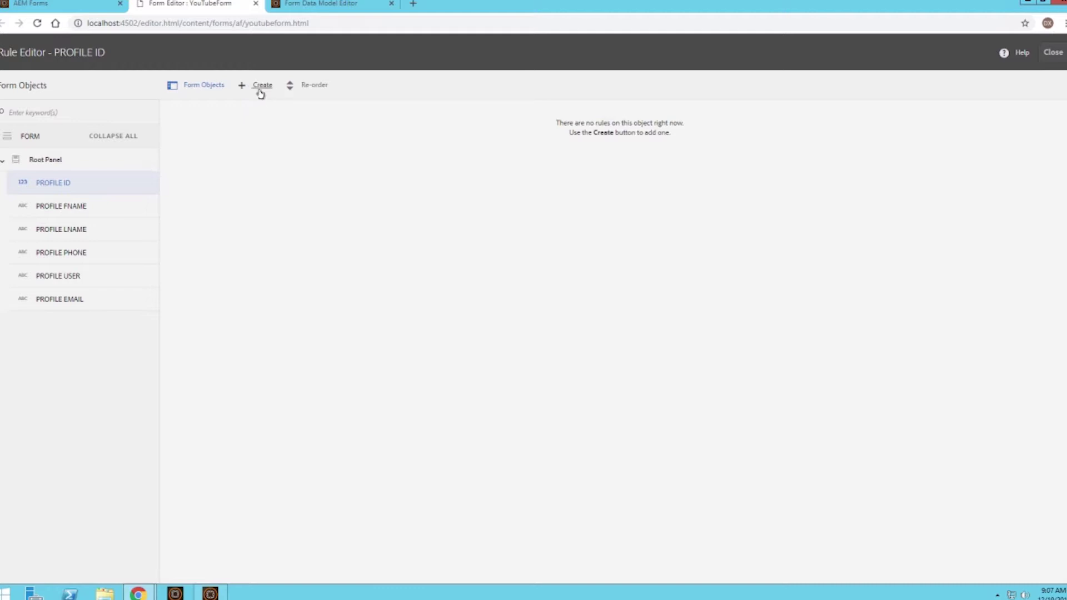
left_click(255, 88)
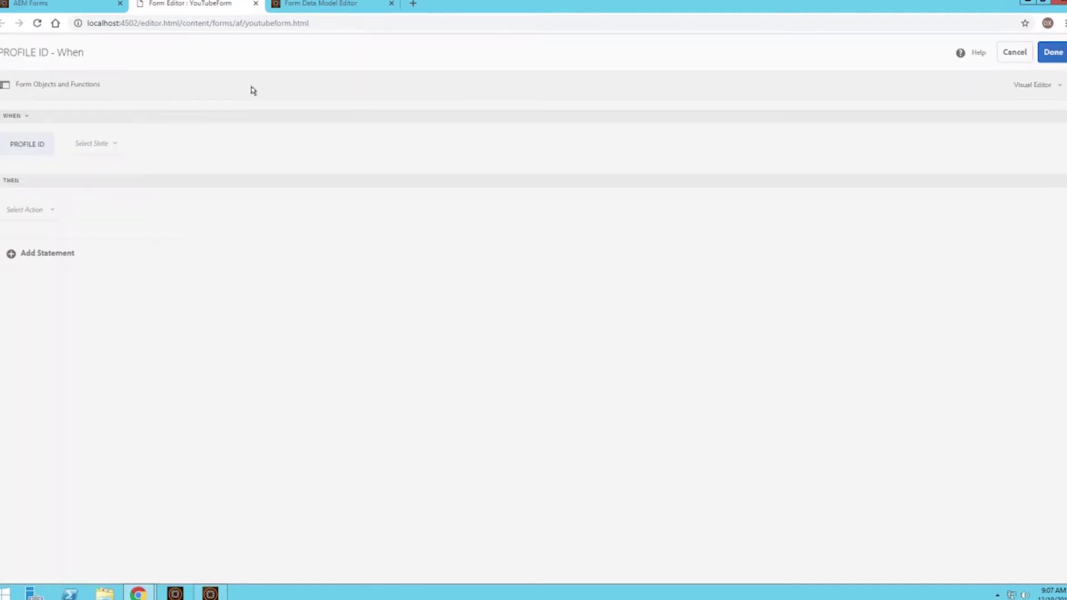
Step: Make the PROFILE ID rule fire when the field 'is changed'
left_click(94, 143)
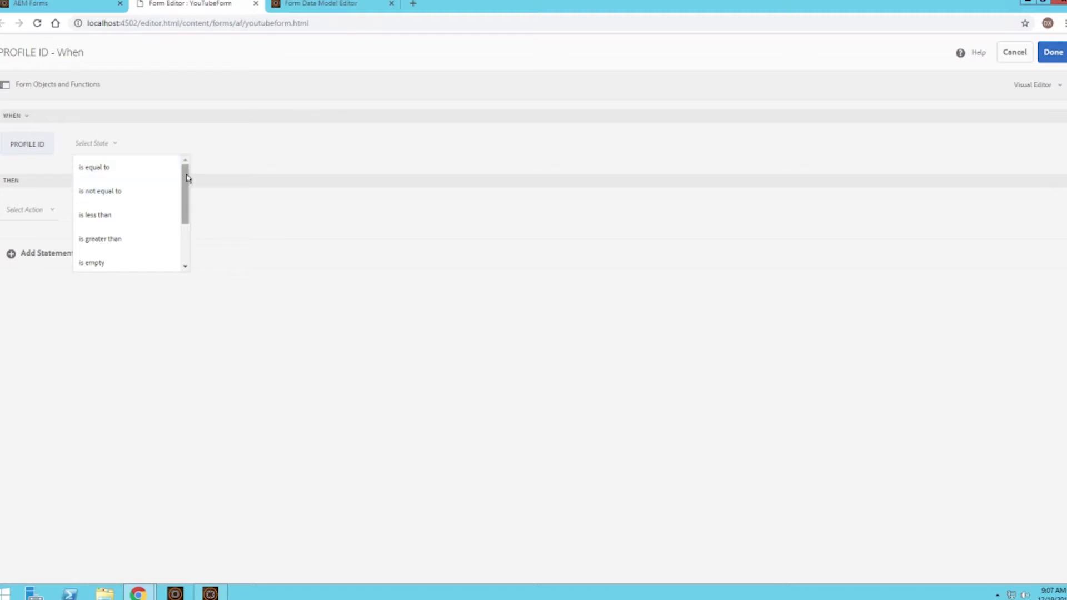
left_click_drag(189, 183, 195, 238)
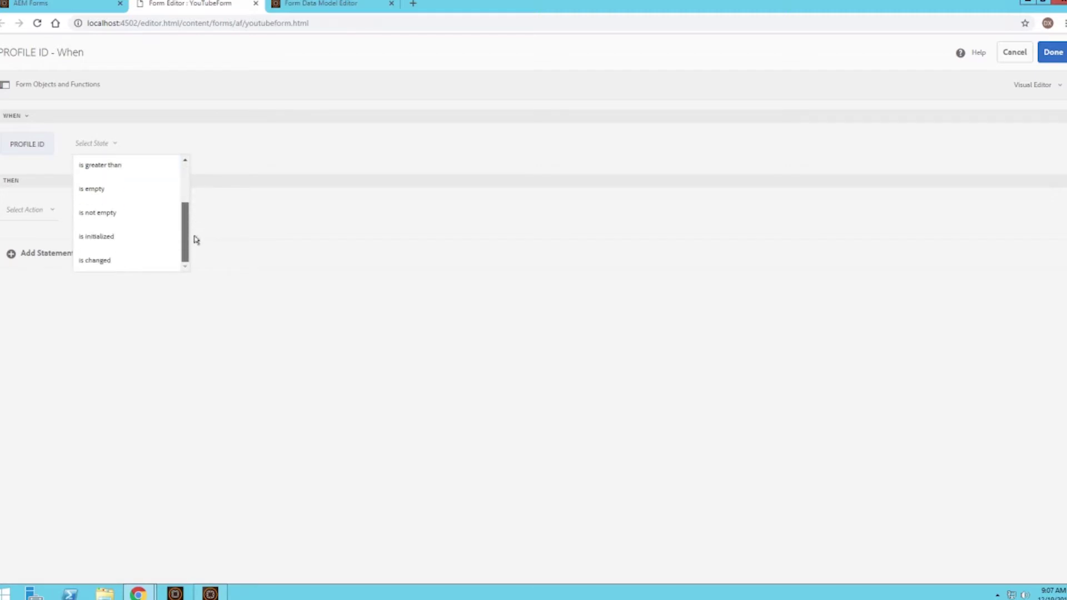
left_click(139, 257)
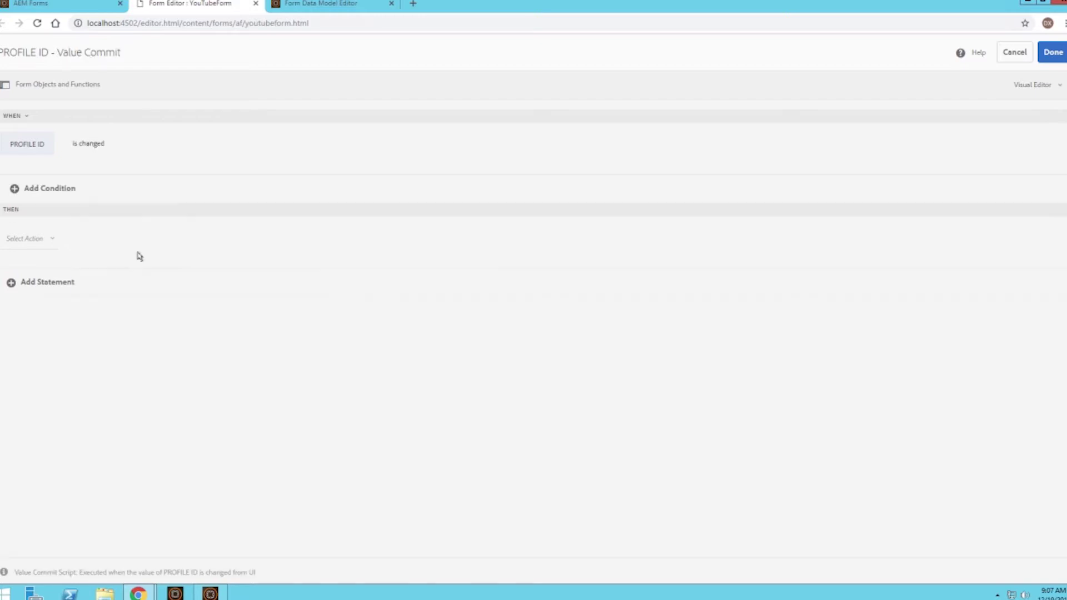
Step: Set the rule's action to Invoke Service and list the services down to YOUTUBEMODEL
left_click(44, 238)
left_click_drag(113, 277, 114, 300)
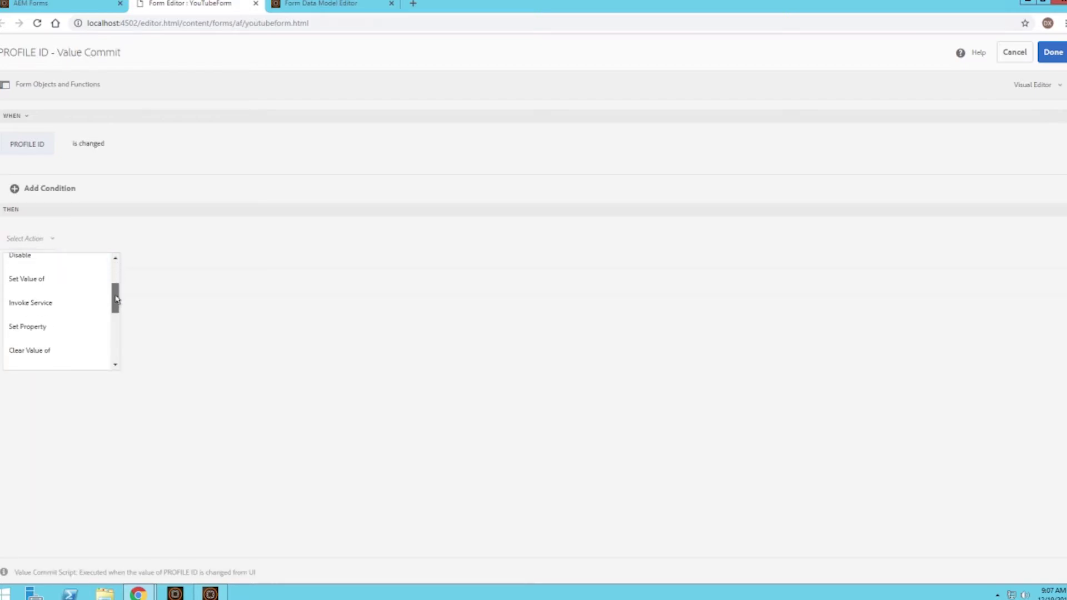
left_click(63, 305)
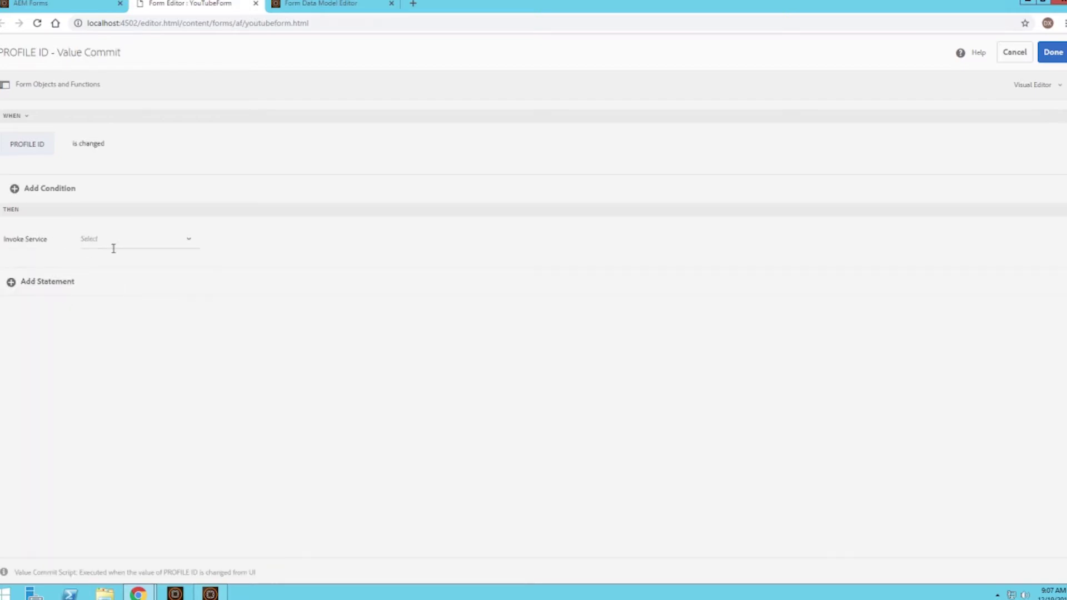
left_click(189, 240)
left_click_drag(193, 265, 195, 274)
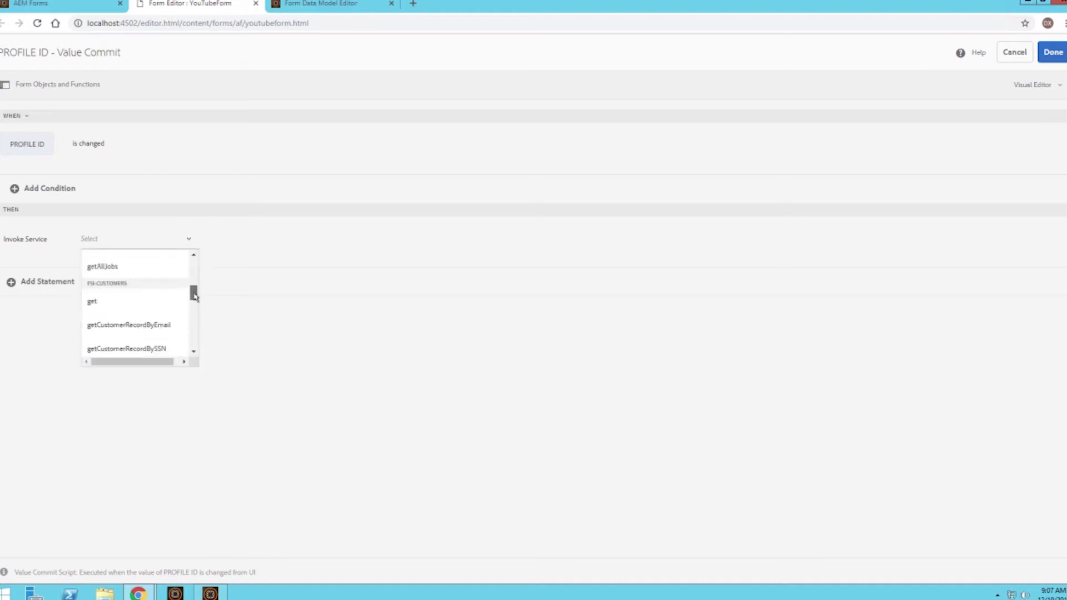
left_click_drag(194, 295, 194, 340)
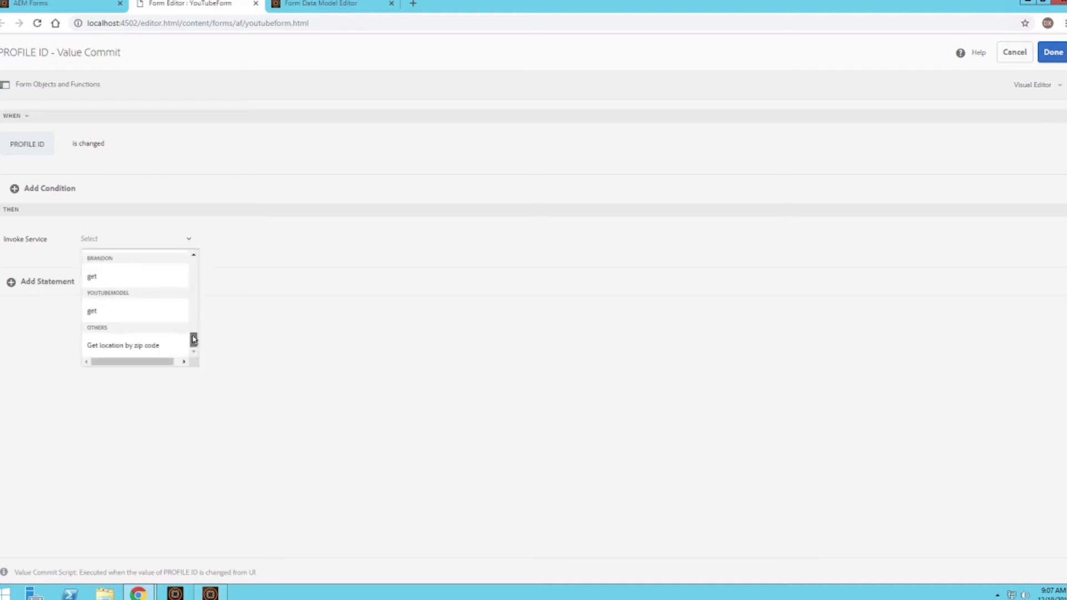
Step: Choose the YOUTUBEMODEL get service and feed the PROFILE ID field into its input
left_click(100, 315)
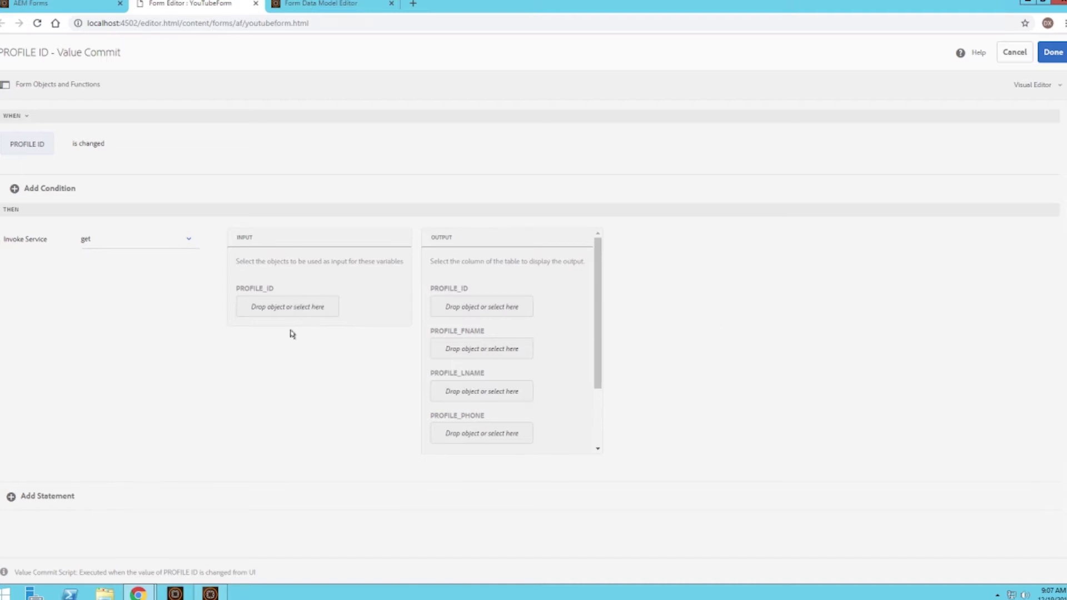
left_click(284, 312)
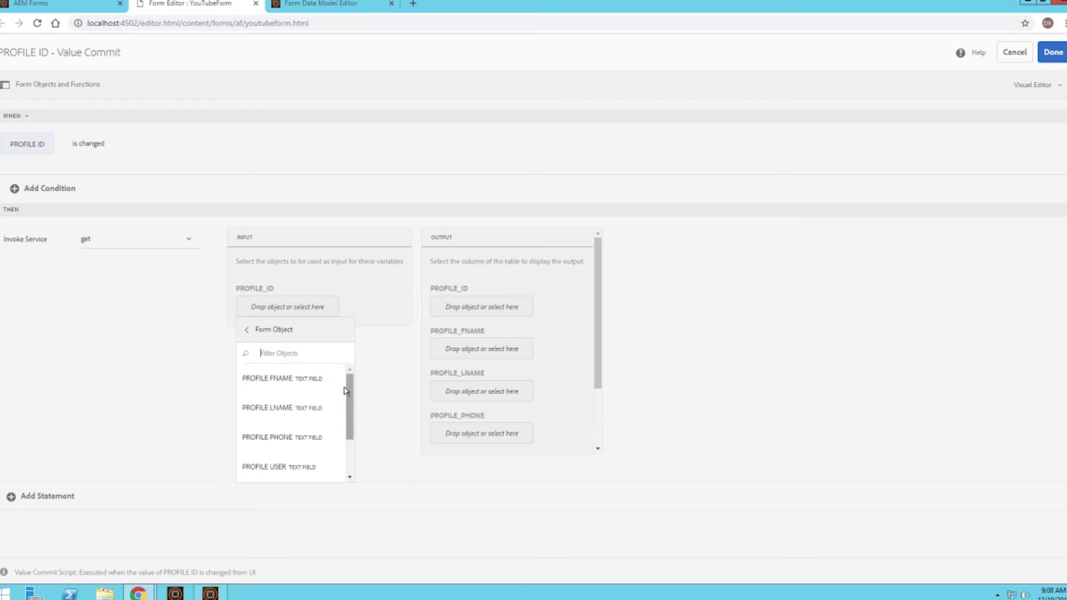
left_click_drag(346, 391, 347, 426)
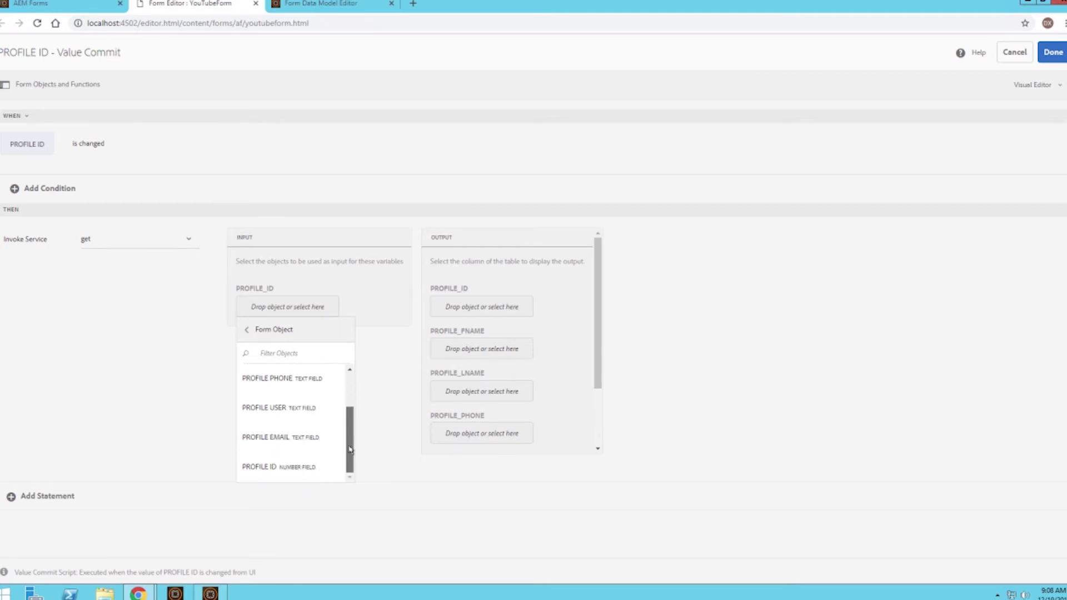
left_click(276, 465)
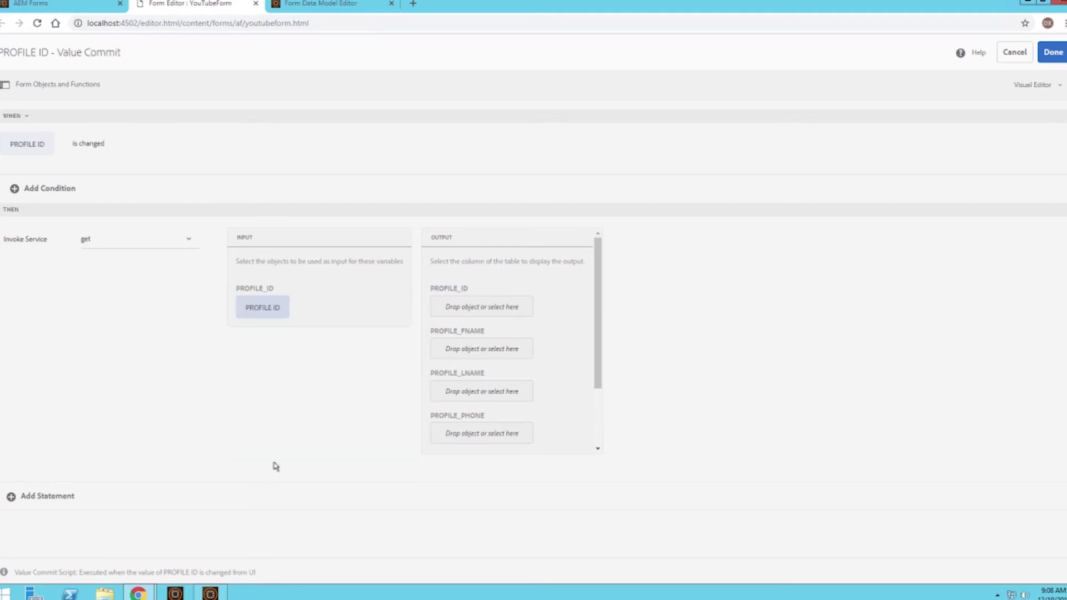
Step: Map the PROFILE_ID, PROFILE_FNAME and PROFILE_LNAME outputs to their matching form fields
left_click(492, 307)
left_click_drag(541, 362, 527, 430)
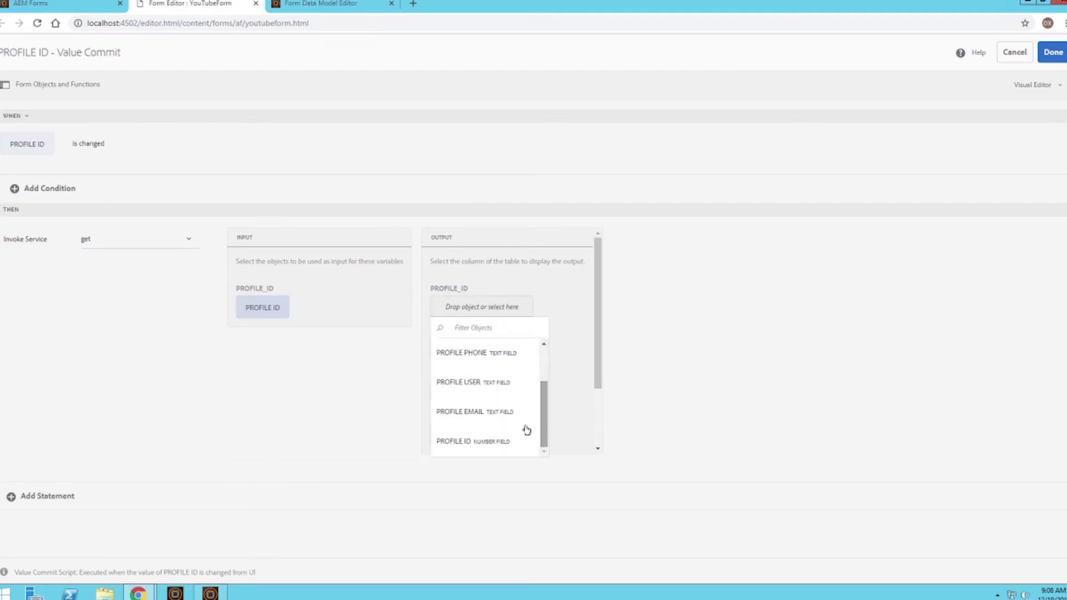
left_click(483, 442)
left_click(476, 350)
left_click(505, 393)
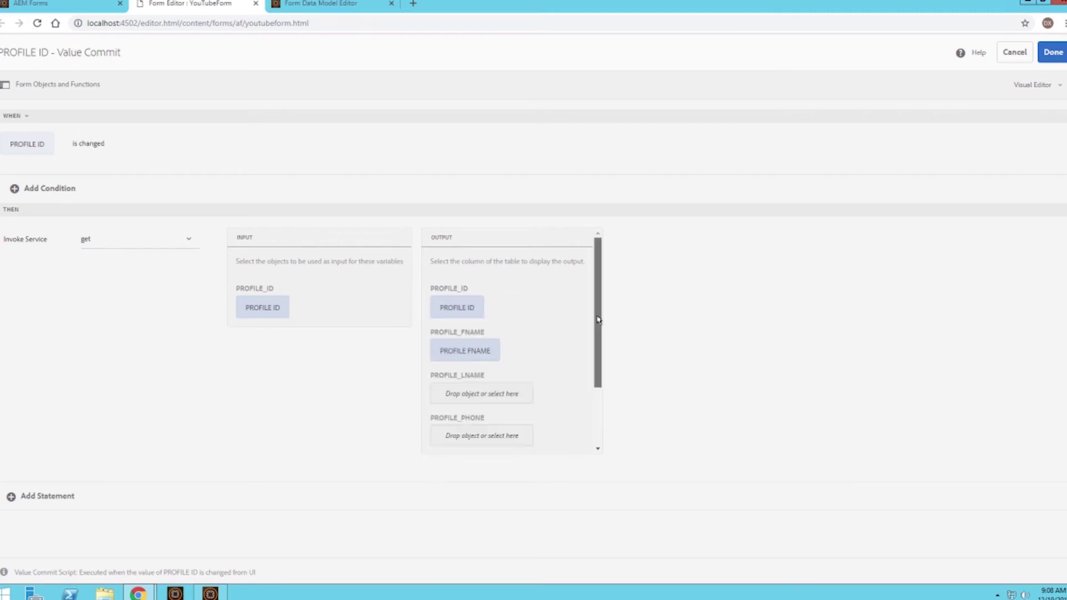
left_click_drag(598, 319, 588, 390)
left_click(504, 314)
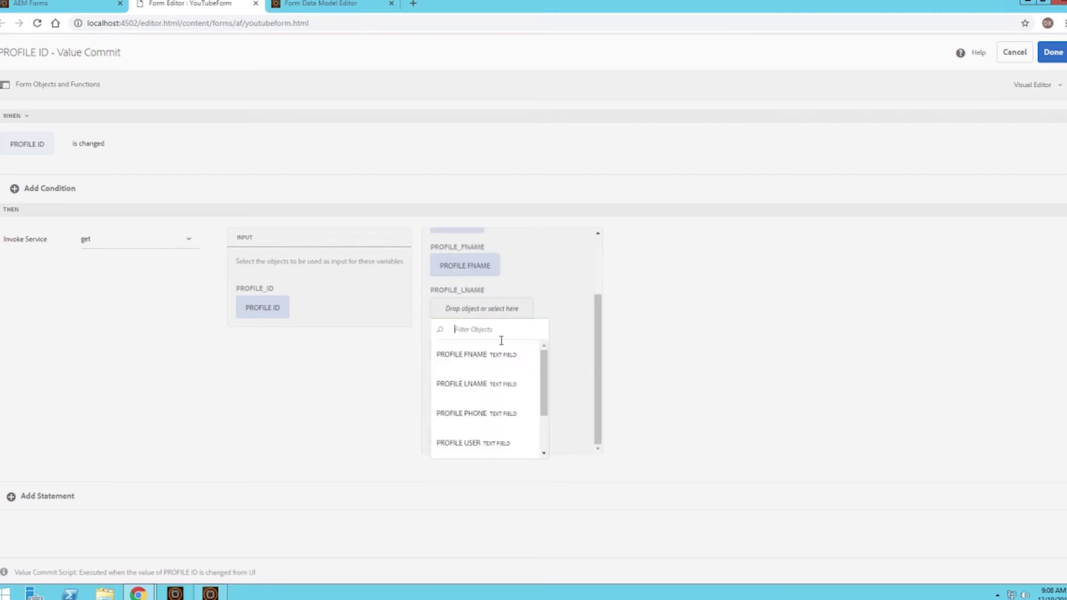
left_click(494, 384)
Step: Map the PROFILE_PHONE, PROFILE_USER and PROFILE_EMAIL outputs to their fields and save the rule
left_click(494, 352)
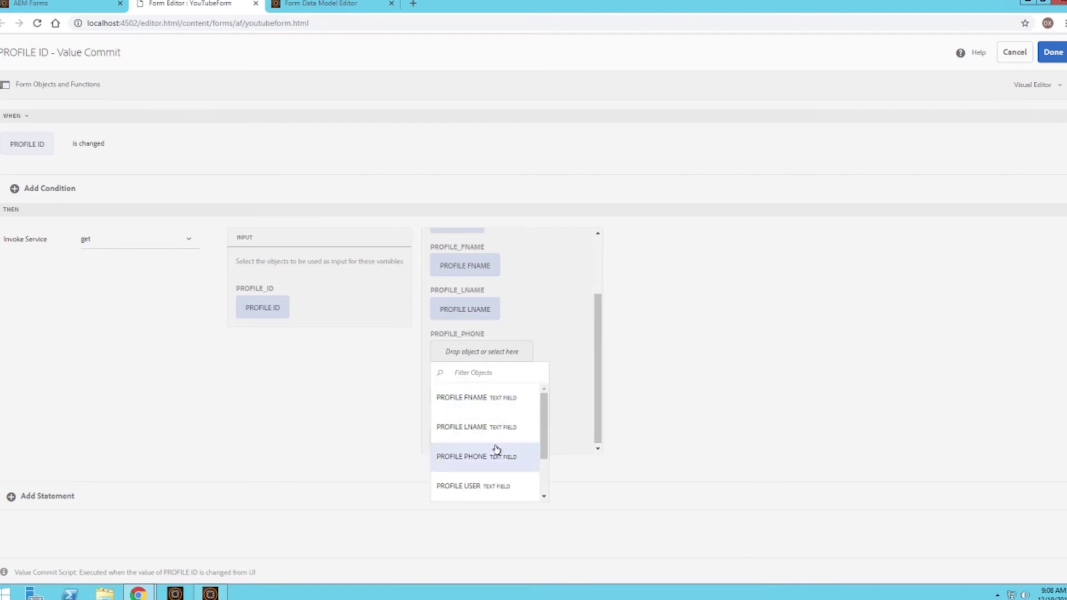
left_click(495, 455)
left_click(495, 396)
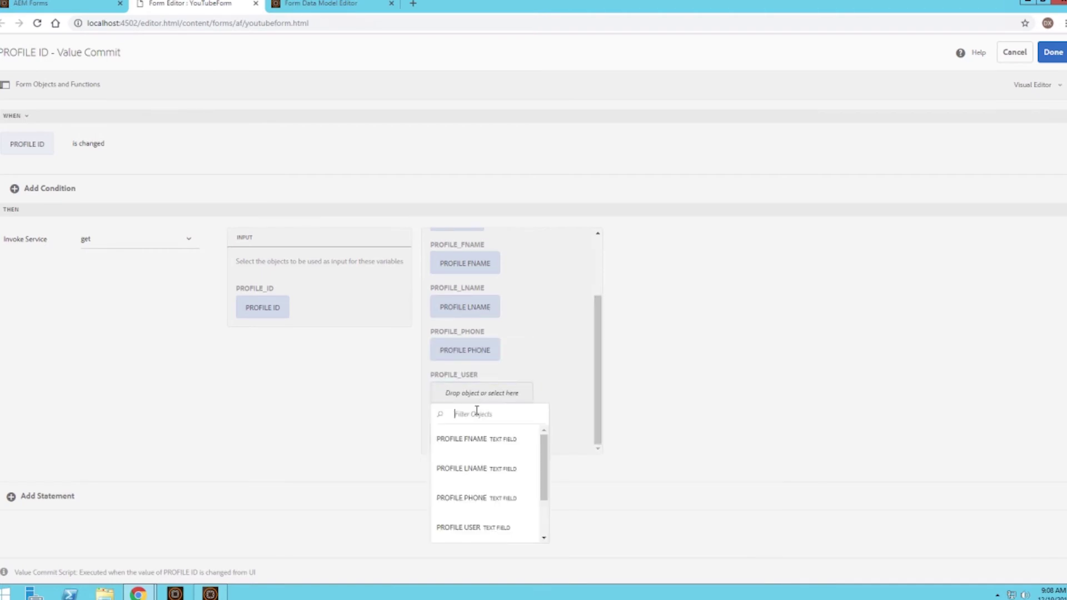
left_click(457, 525)
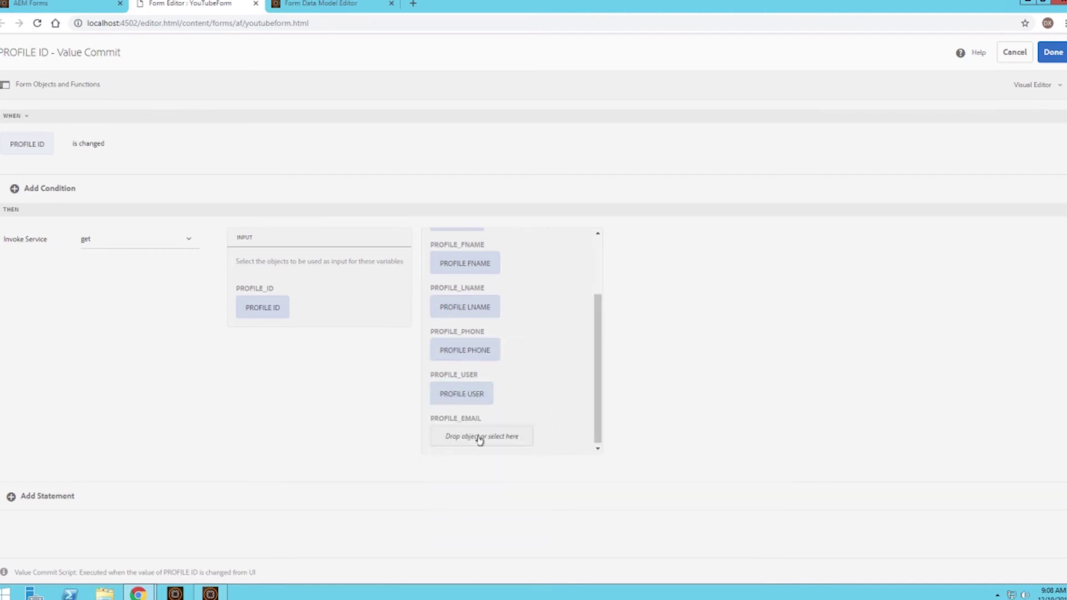
left_click(453, 440)
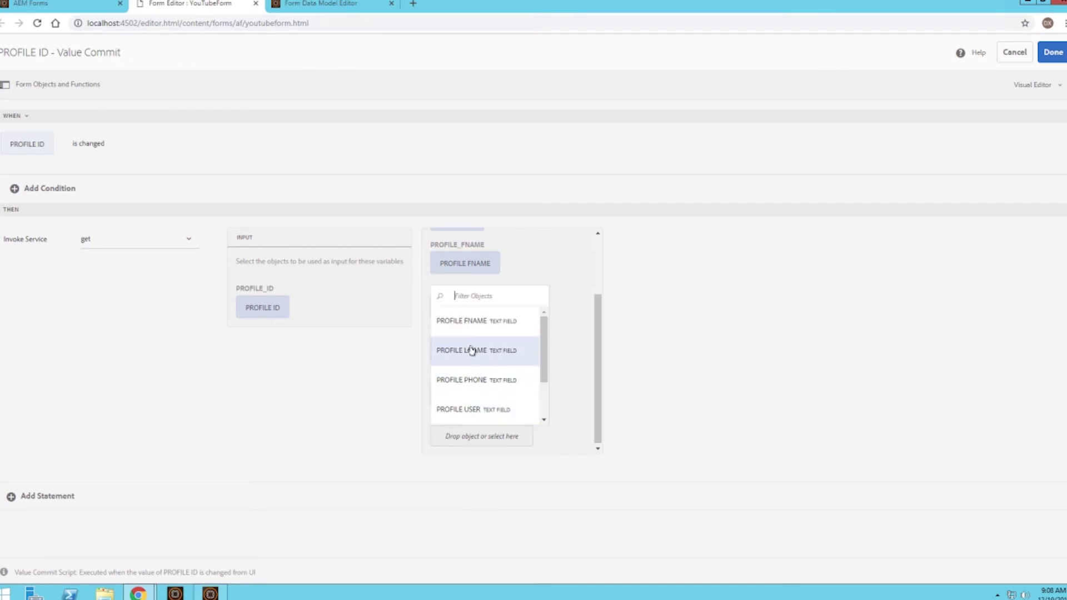
scroll(475, 347, "down", 2)
left_click(490, 389)
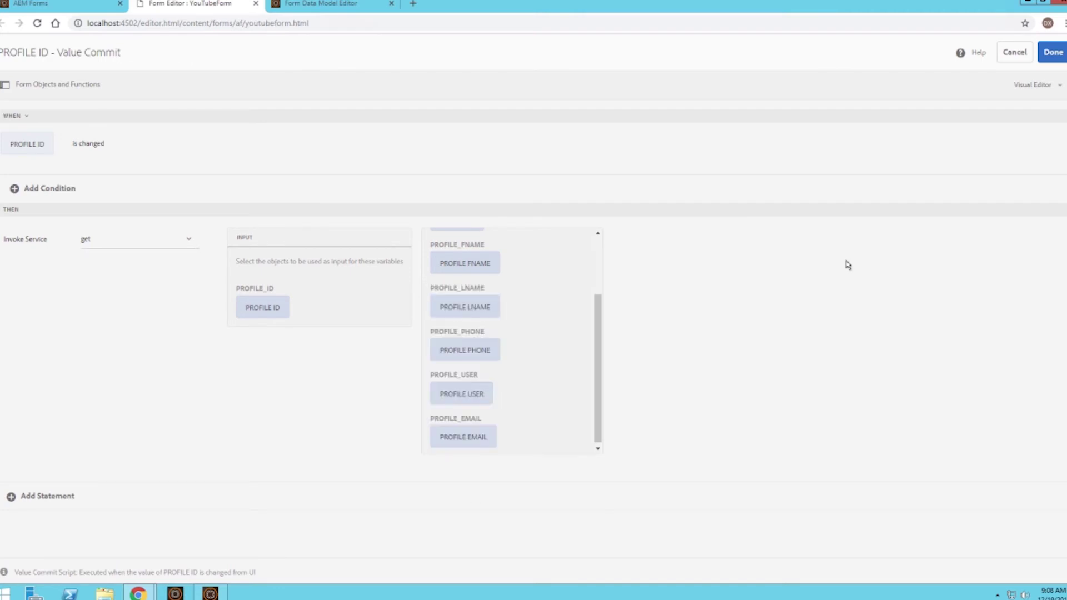
left_click(1050, 53)
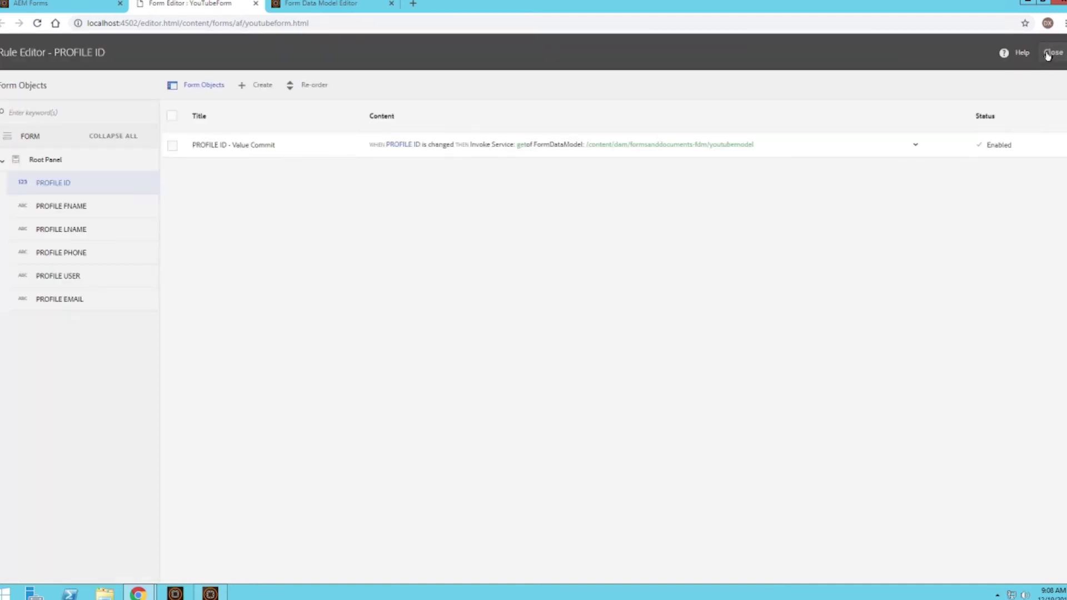
Step: In preview, enter profile ID 1, then 2, and check the fields auto-fill each record
left_click(1052, 53)
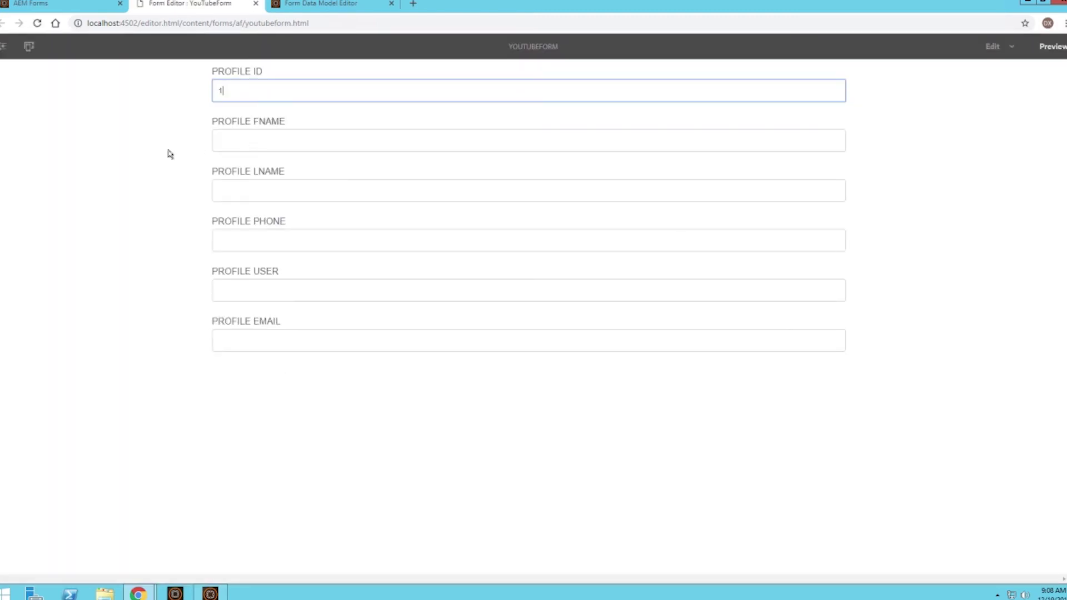
left_click(159, 154)
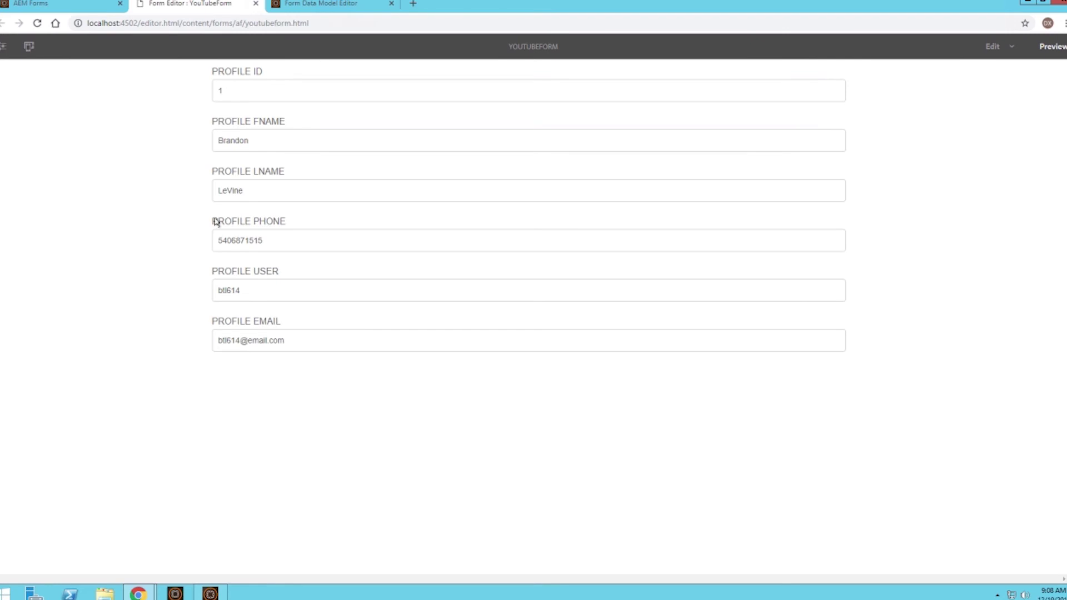
left_click(242, 92)
key("BackSpace")
type("2")
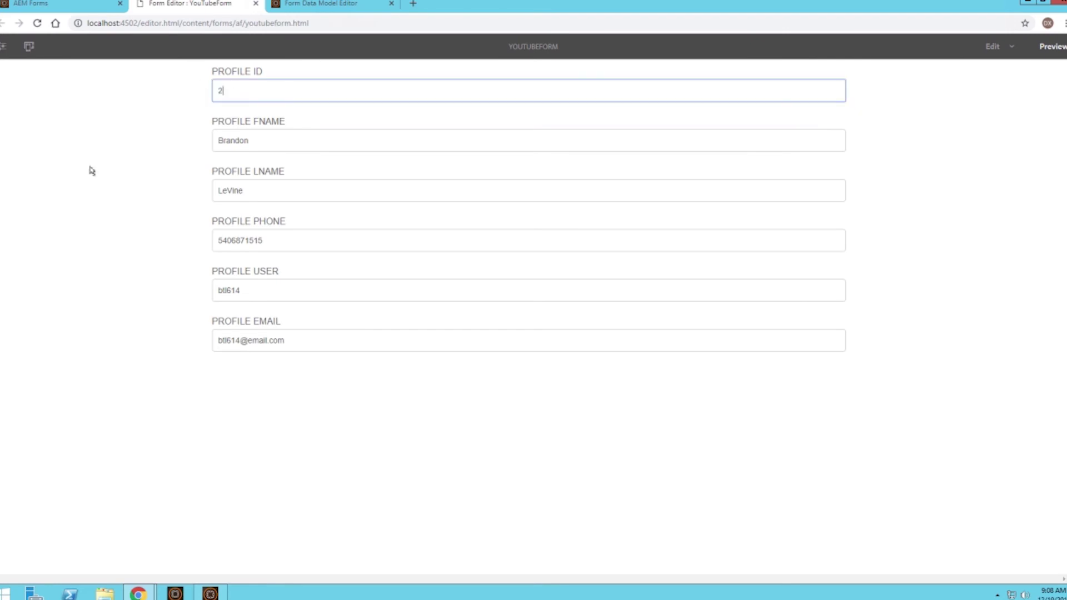
left_click(91, 170)
left_click(255, 147)
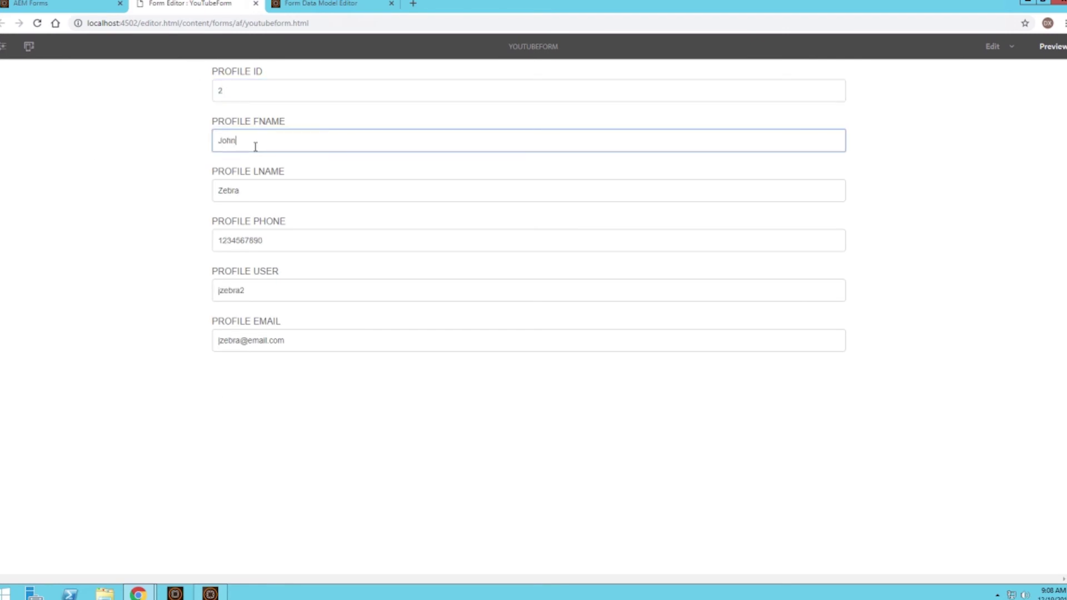